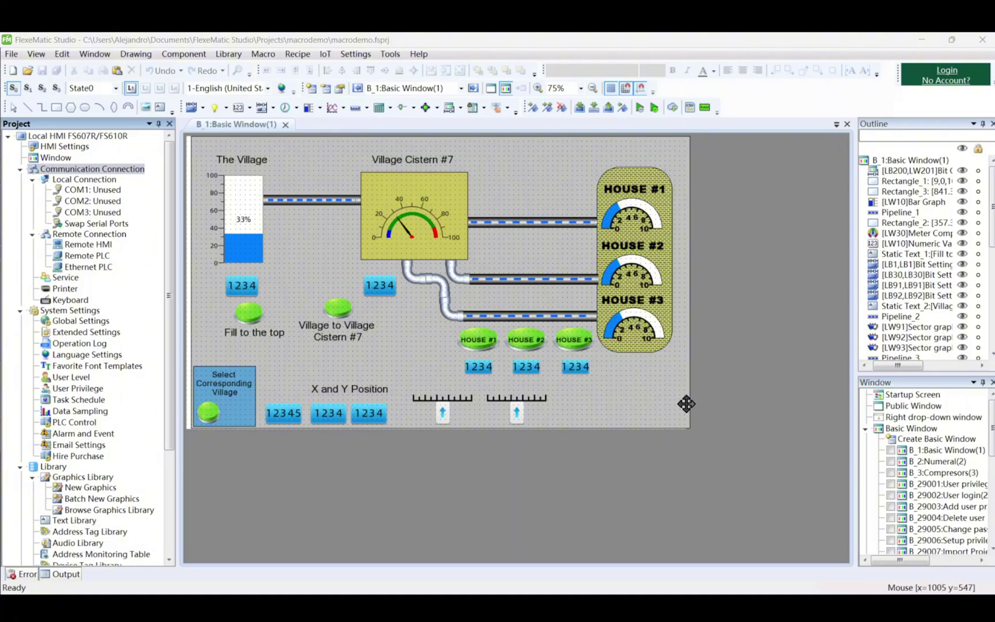
Compile the village HMI project so it is ready to download
left_click(583, 107)
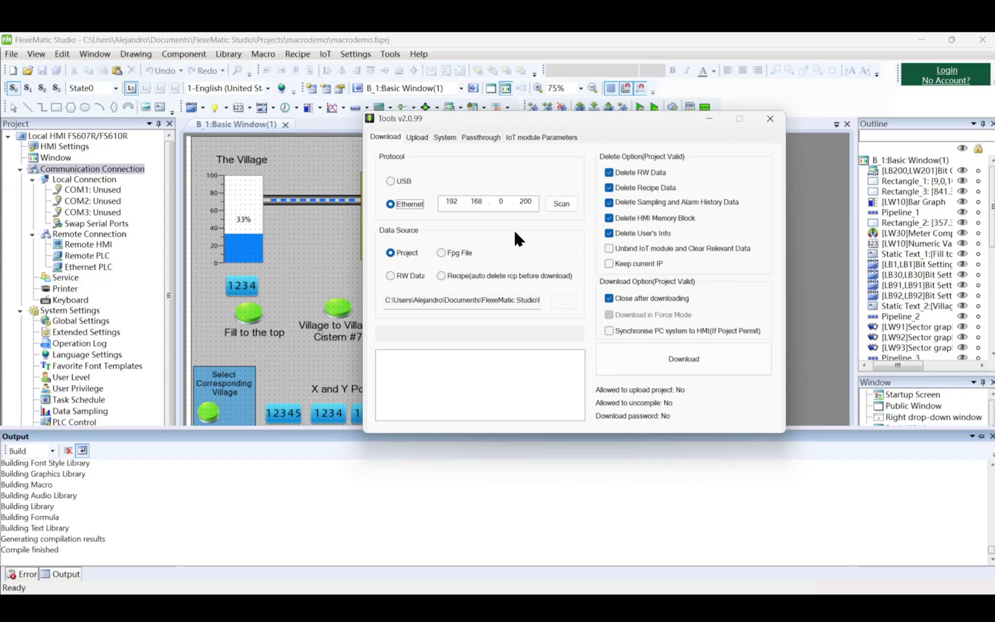
Scan over the Ethernet 5 adapter and set the download target to the HMI at 192.168.0.200
left_click(397, 182)
left_click(392, 204)
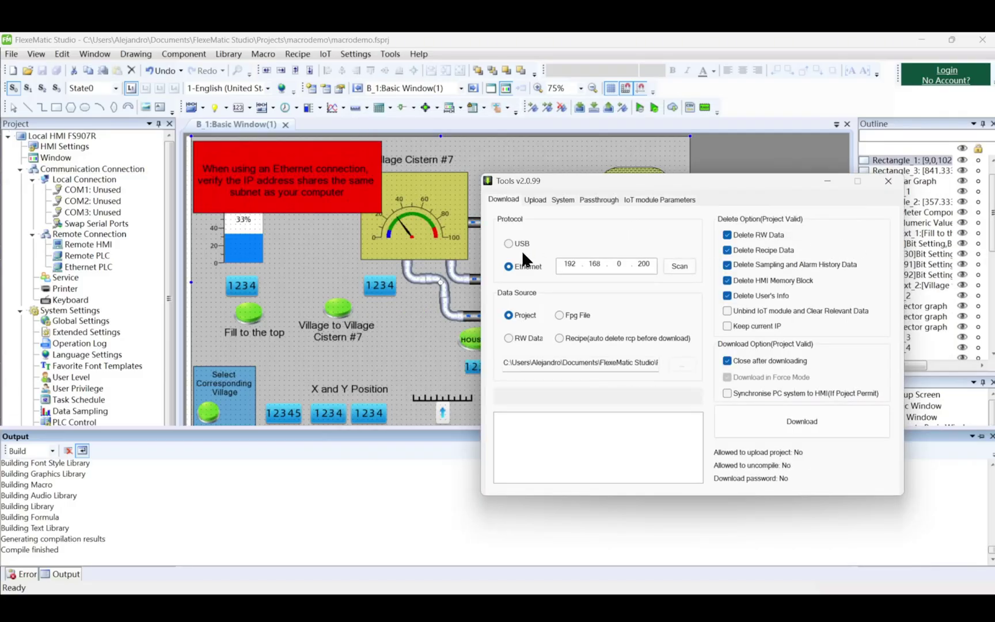
left_click(684, 270)
left_click(617, 304)
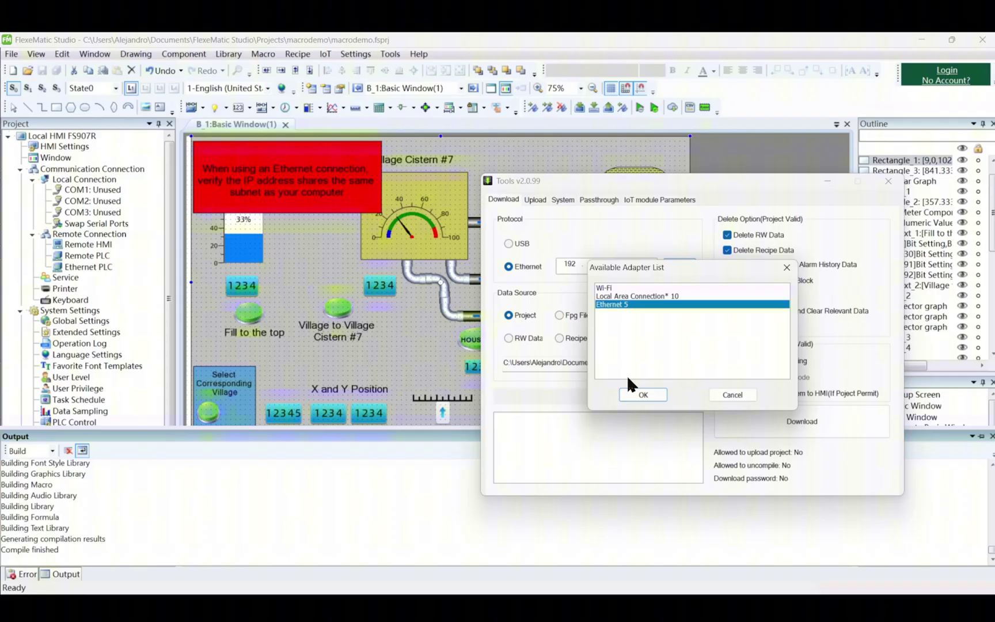
left_click(633, 395)
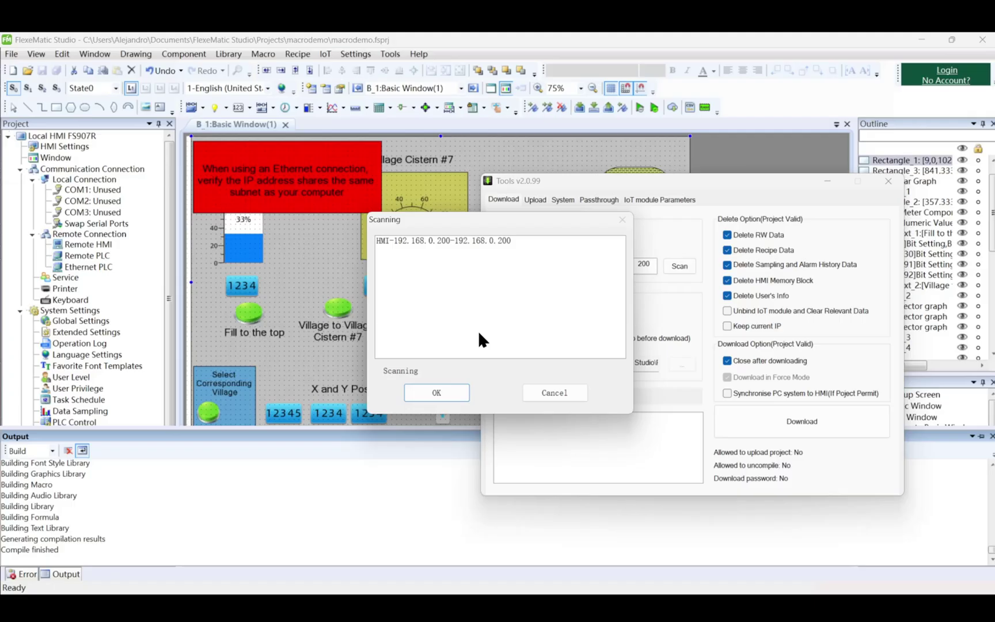
left_click(461, 240)
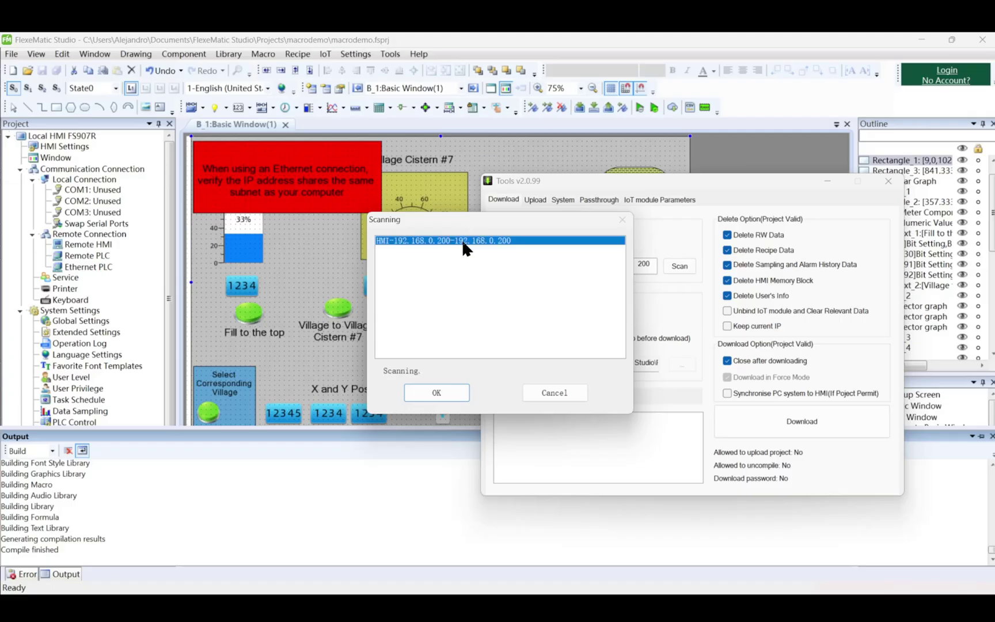
left_click(418, 395)
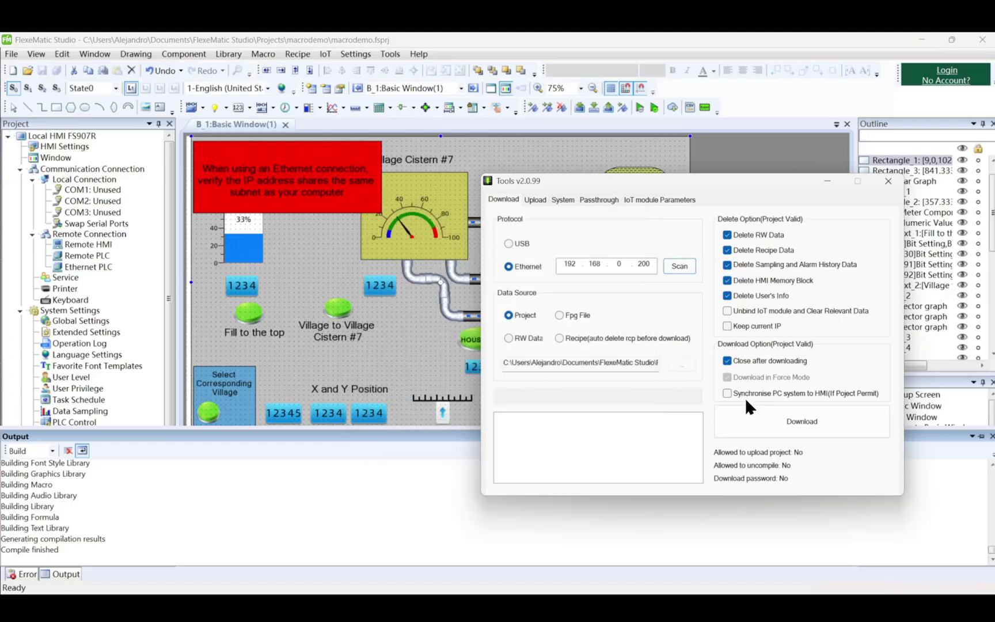
Download the project to the HMI at 192.168.0.200 until it reports Download Success at 100%
left_click(776, 435)
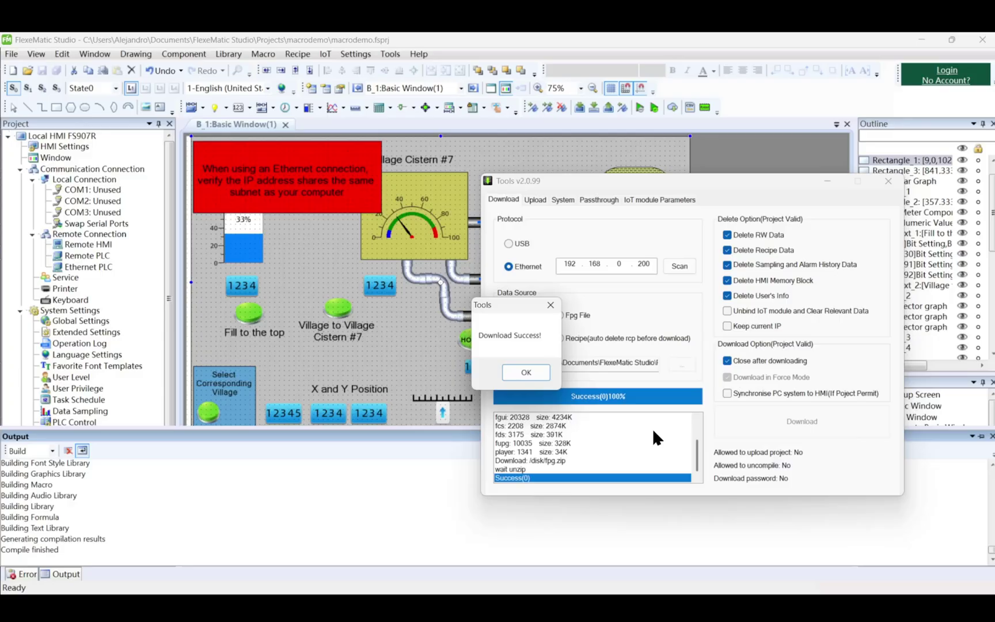
In Global Settings, enable Upload and Decompilation, each with a password, and apply
key("Return")
left_click(355, 54)
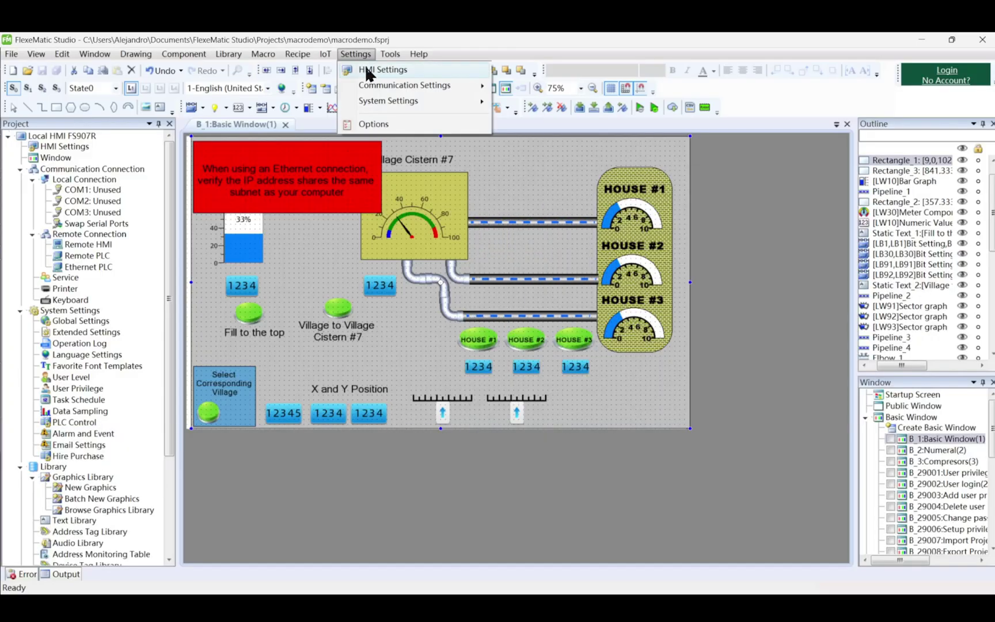
mouse_move(478, 101)
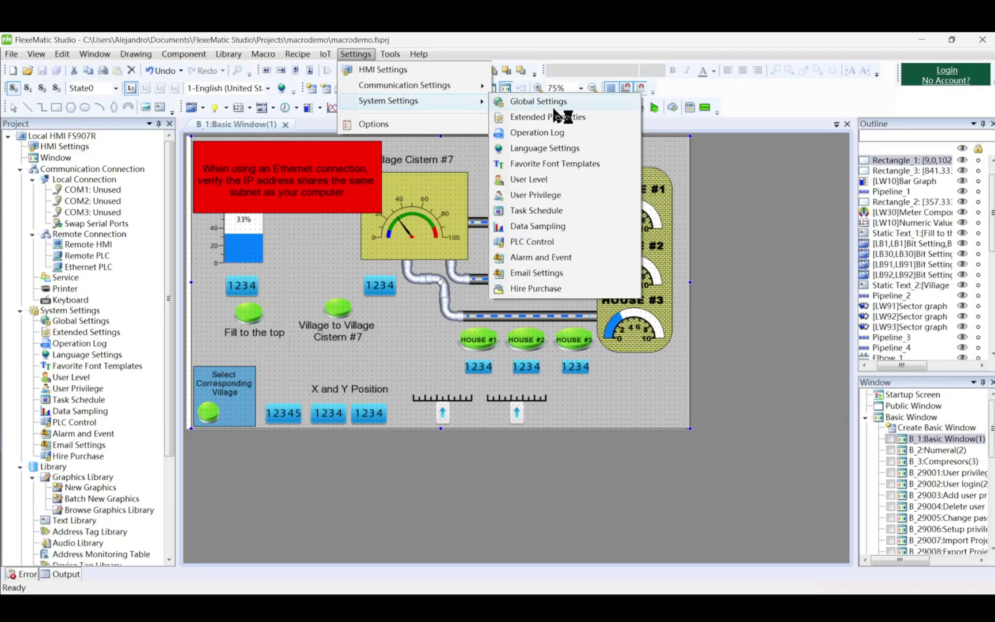
left_click(606, 102)
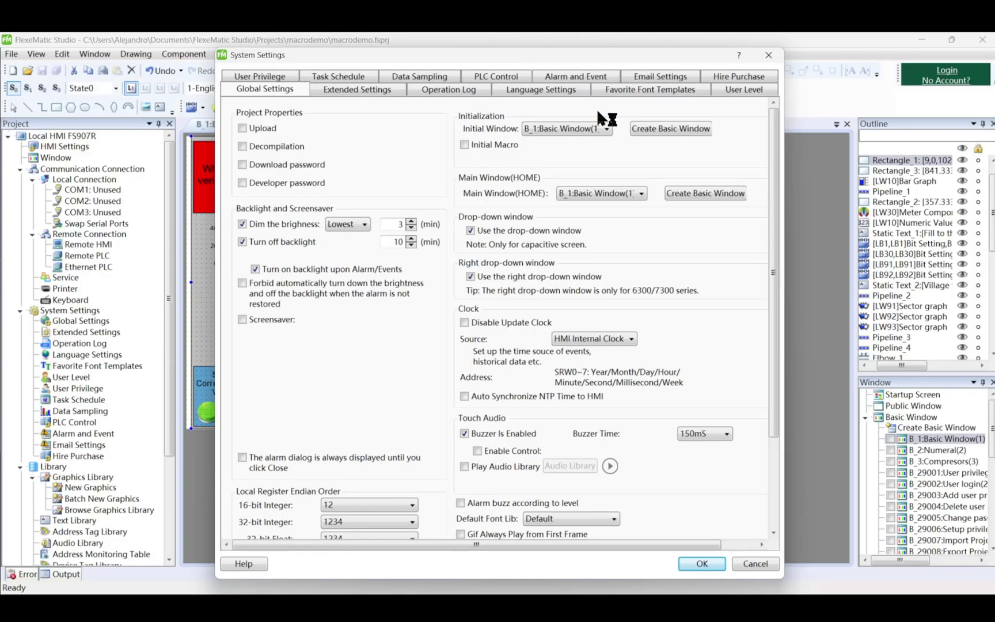
left_click(242, 128)
left_click(303, 148)
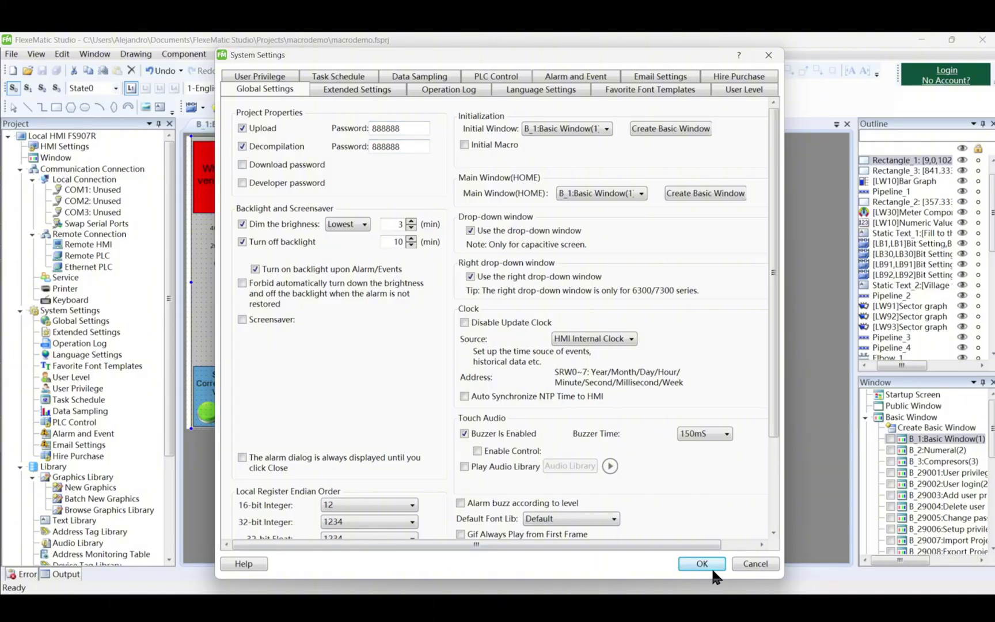
scroll(653, 486, "down", 4)
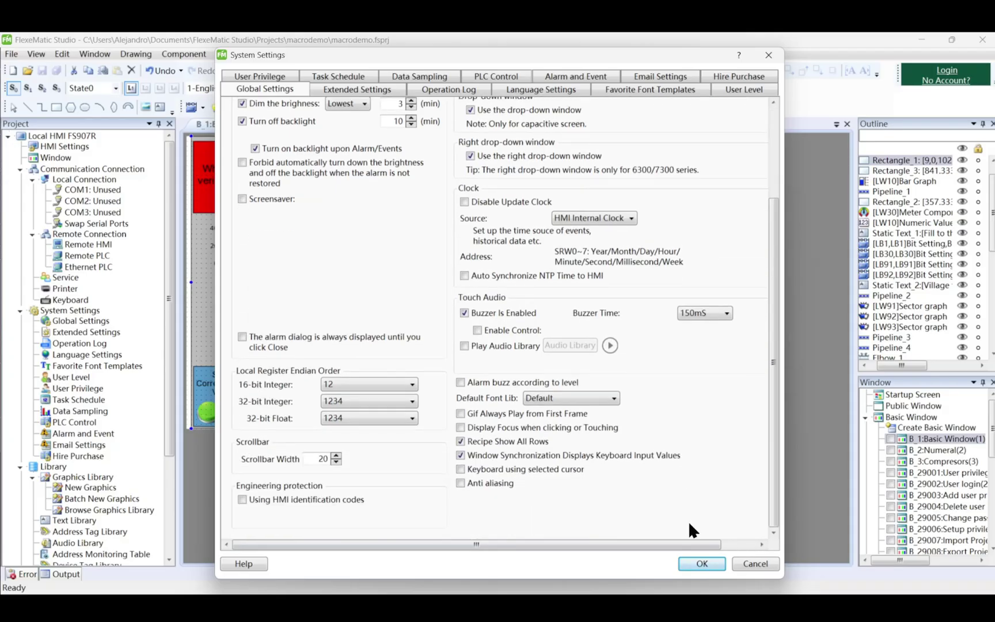
left_click(694, 563)
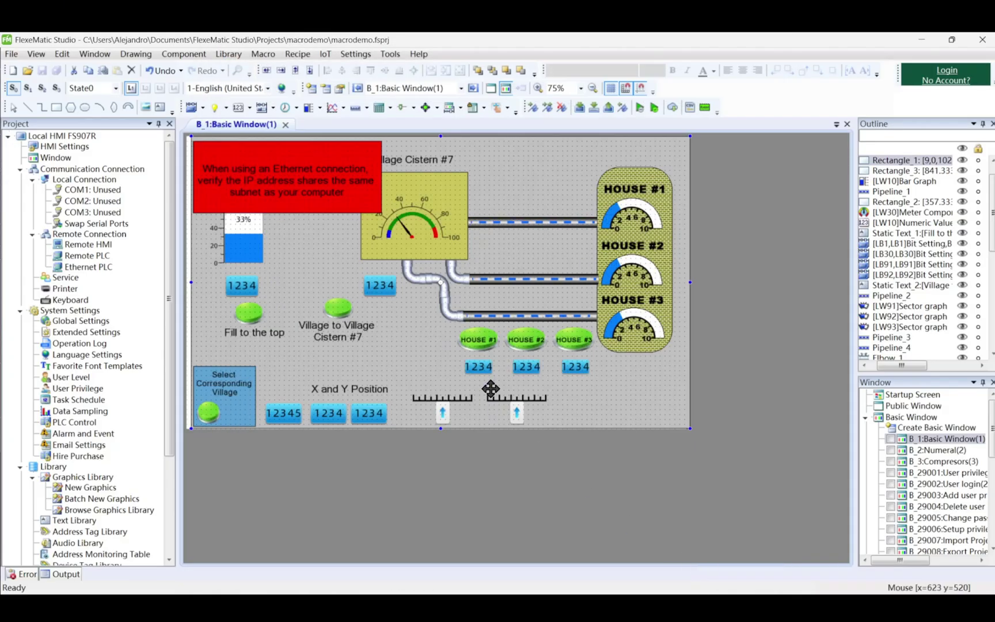
Rebuild and re-download the updated project to the HMI, then dismiss the success message
left_click(579, 108)
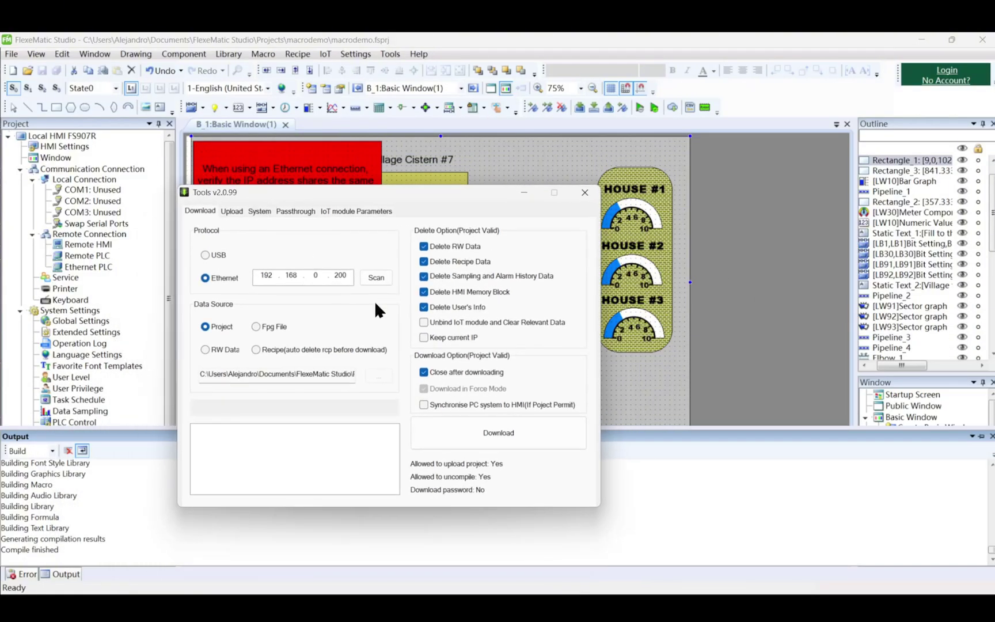
left_click(475, 428)
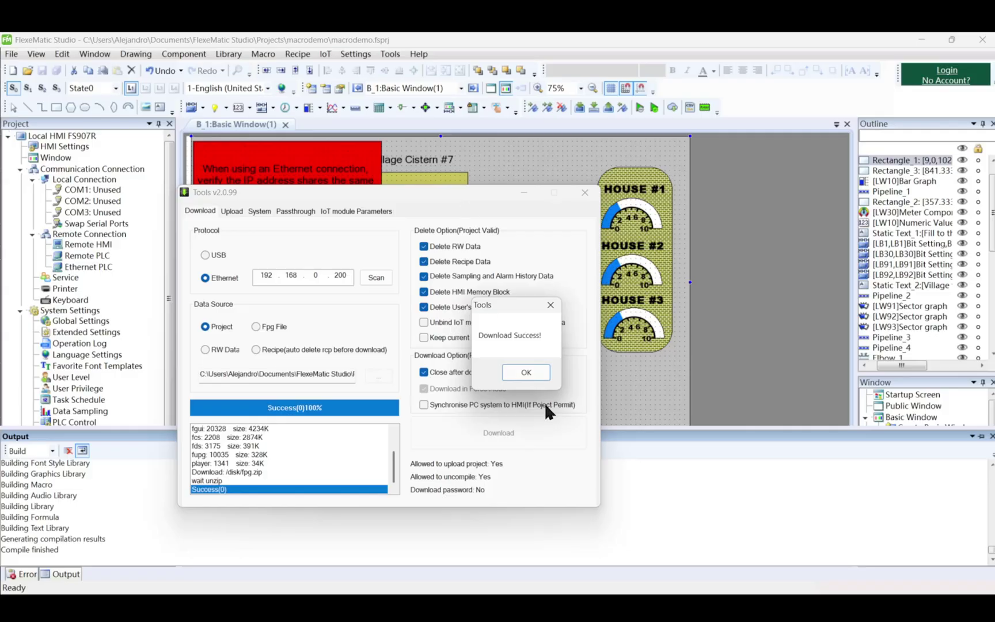
left_click(540, 371)
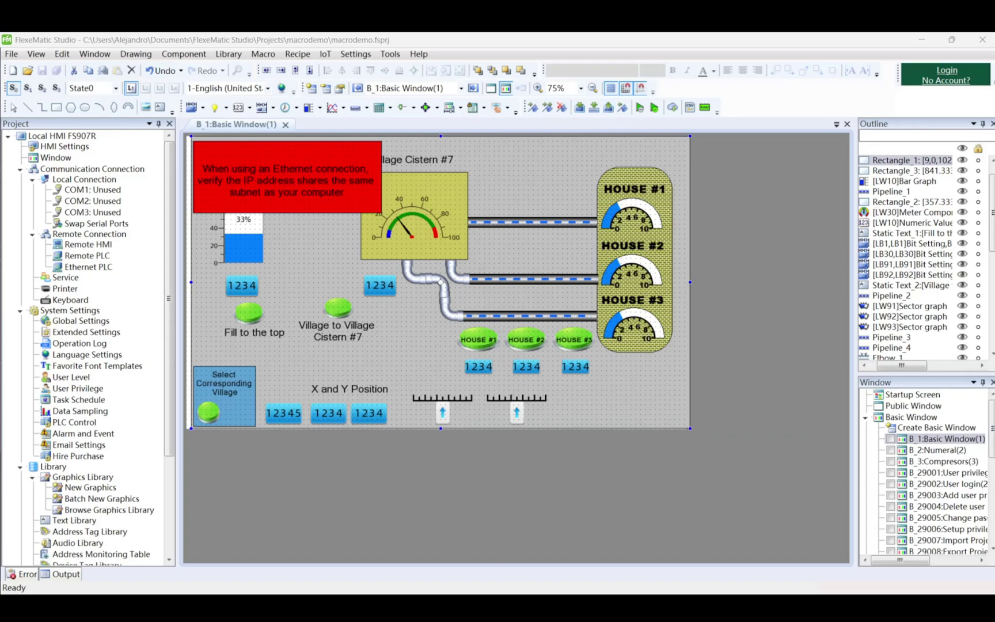
On Upload, scan over Ethernet 5 and pick the HMI at 192.168.0.200 as the upload source
left_click_drag(745, 335, 643, 227)
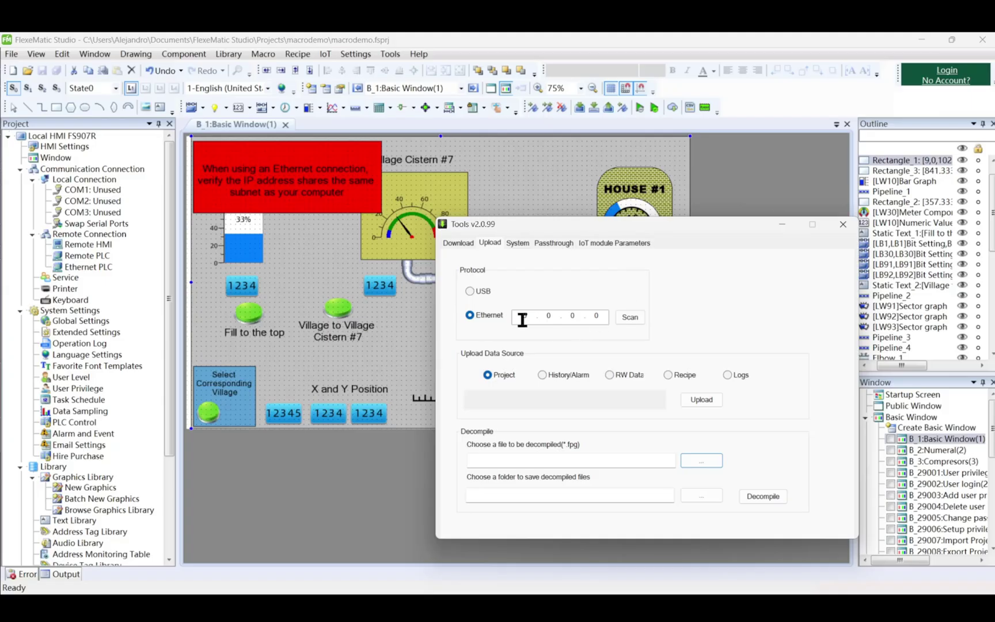
left_click(483, 315)
left_click(640, 320)
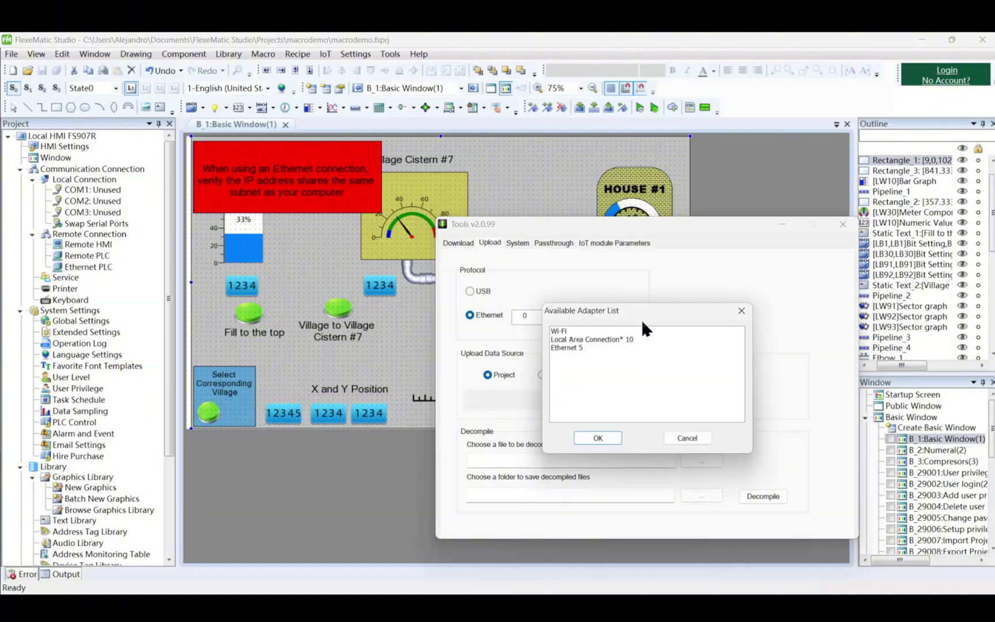
left_click(579, 347)
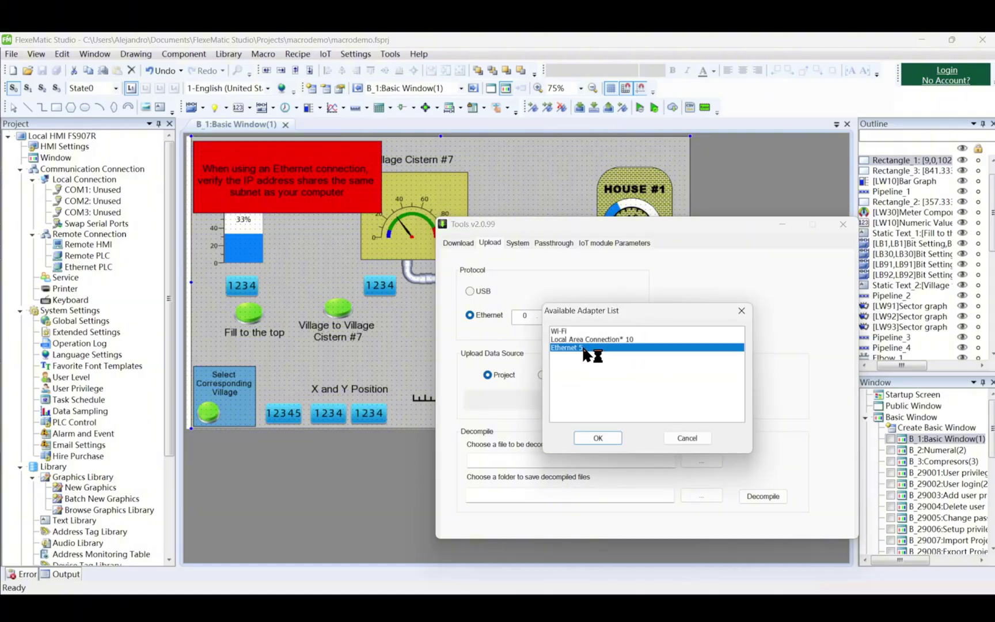
left_click(602, 439)
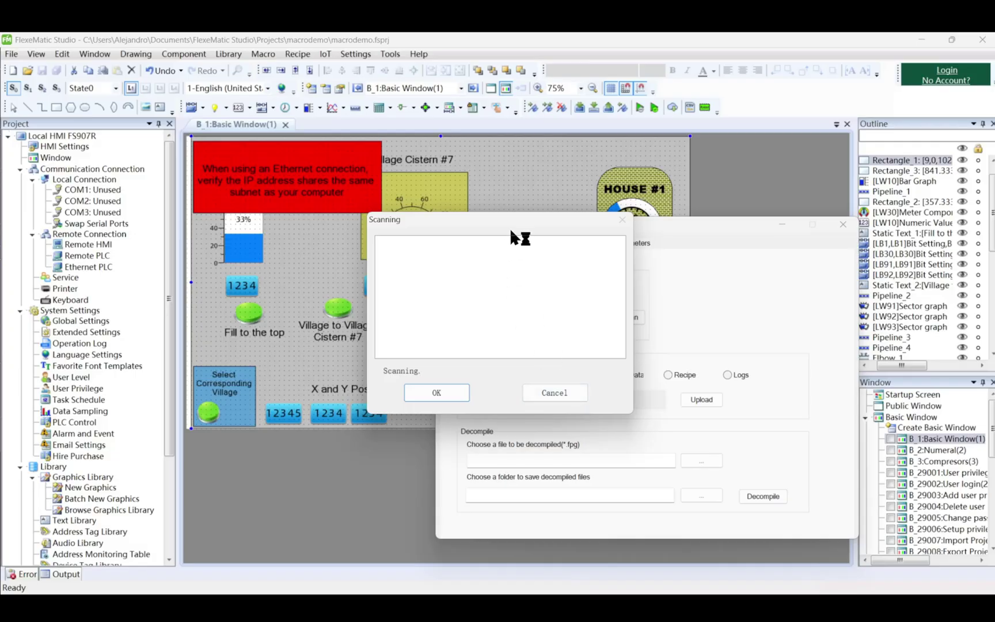
left_click_drag(516, 217, 763, 282)
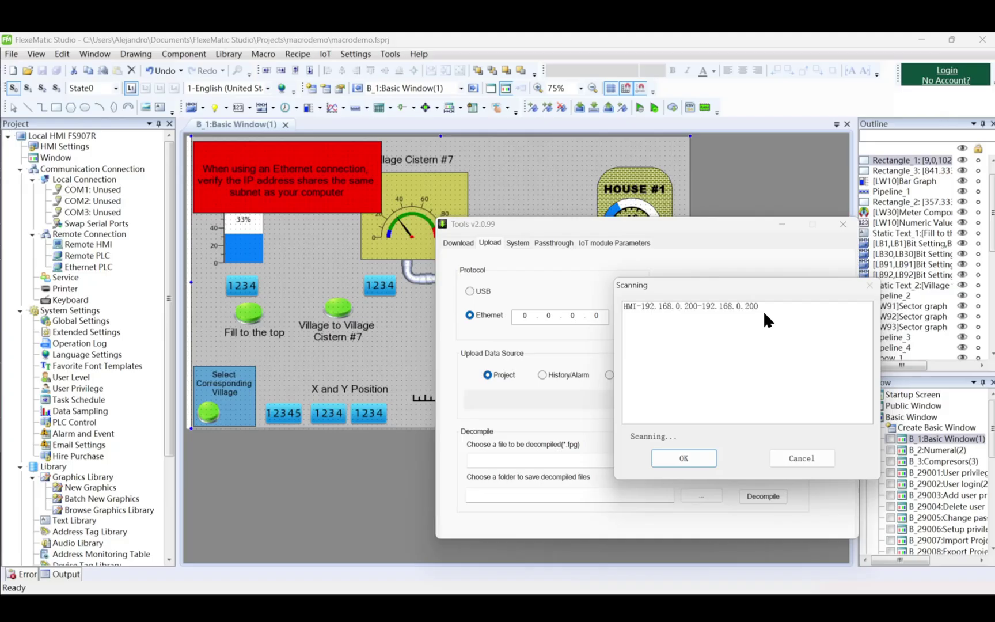
left_click(760, 308)
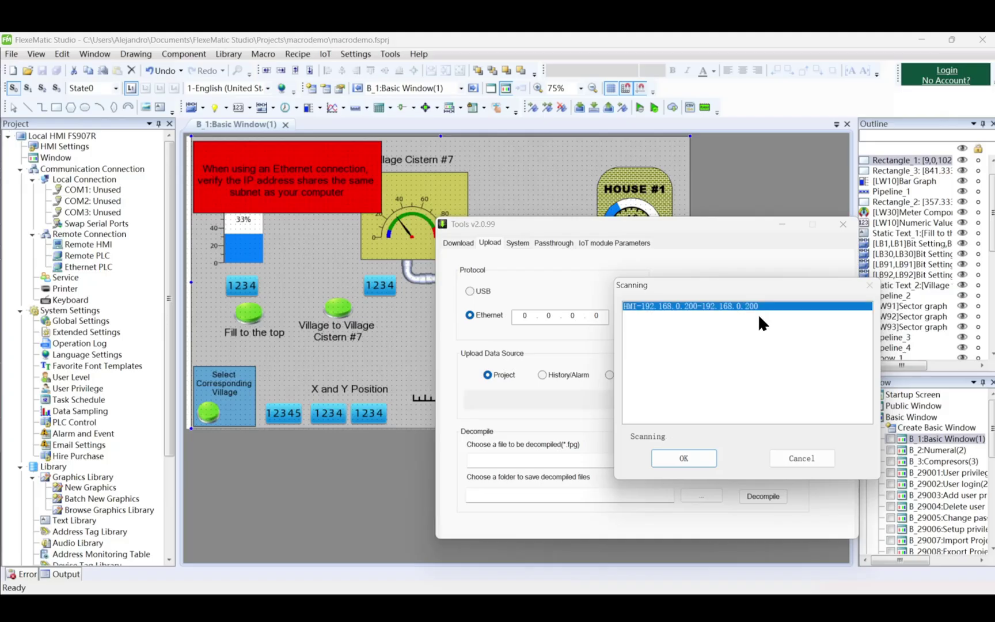
left_click(700, 456)
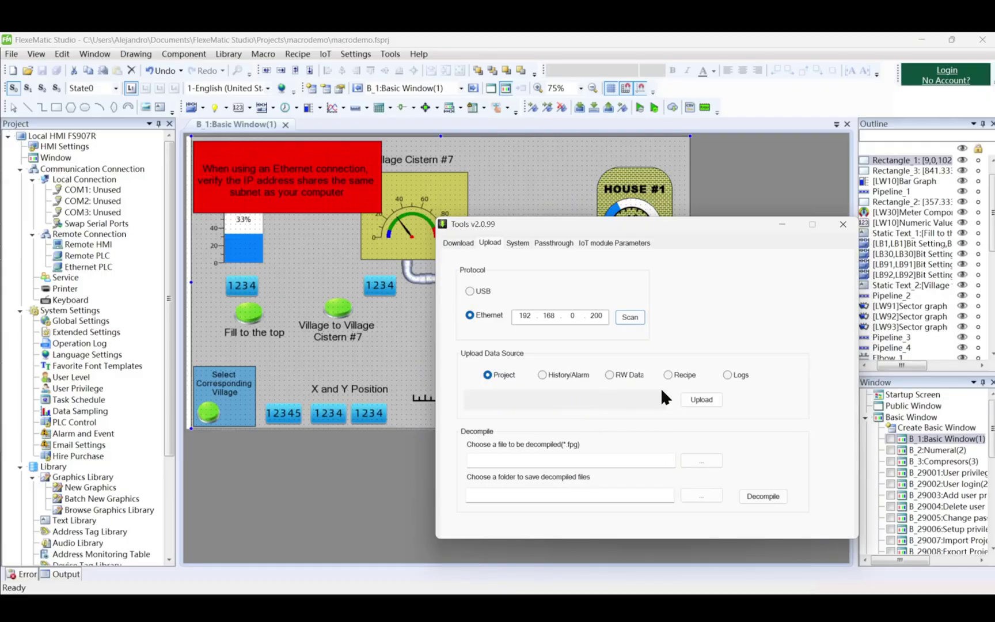
Start uploading the project from the HMI and enter the upload password
left_click(717, 403)
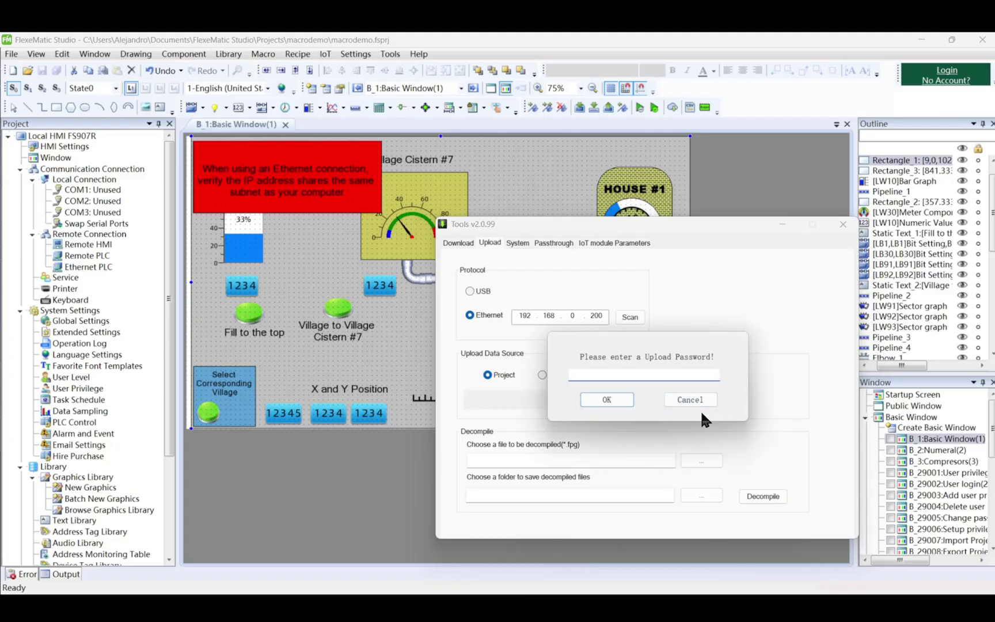
type("123456")
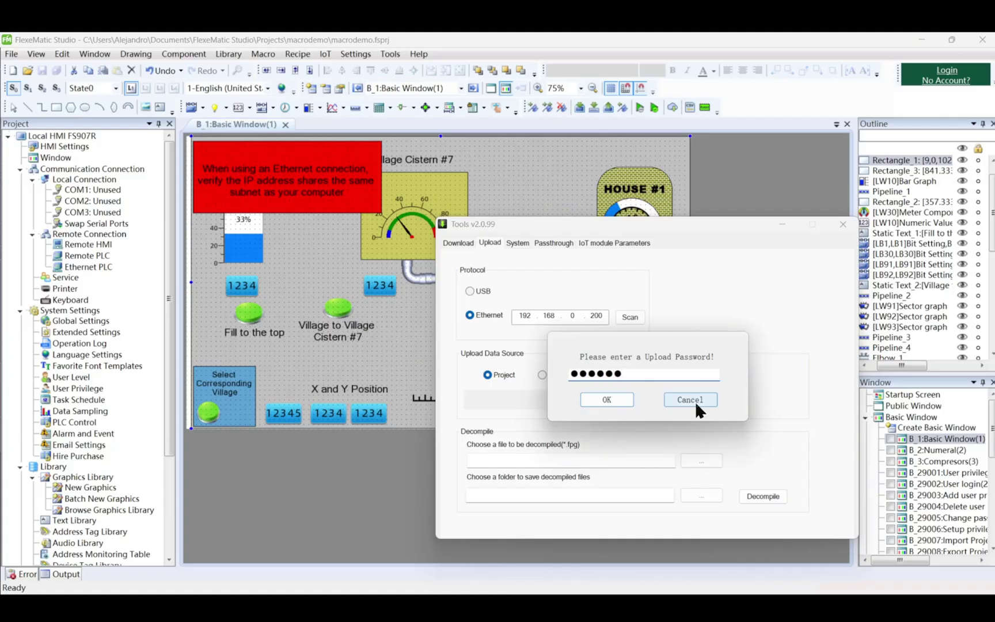
left_click(628, 397)
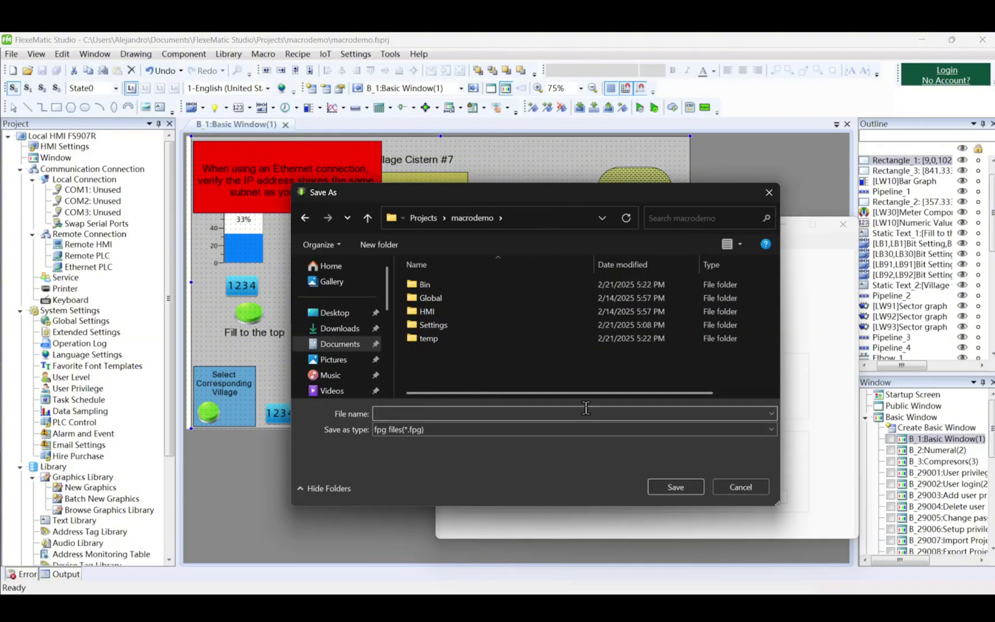
Save the upload as demoproject.fpg and verify the 27.5 MB file in the macrodemo folder
type("demoproject")
left_click(676, 489)
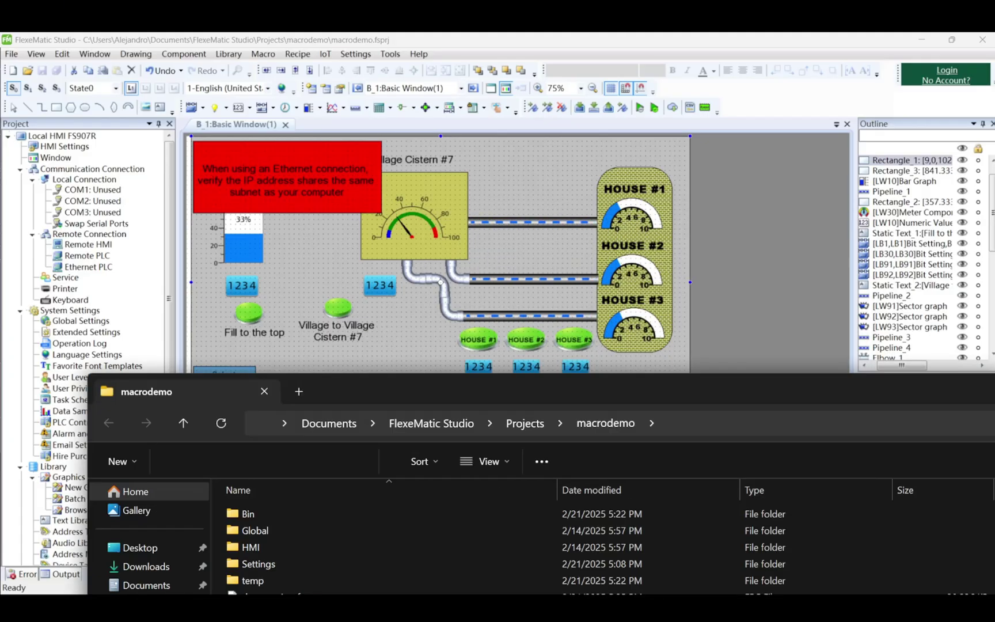
left_click_drag(904, 374, 626, 35)
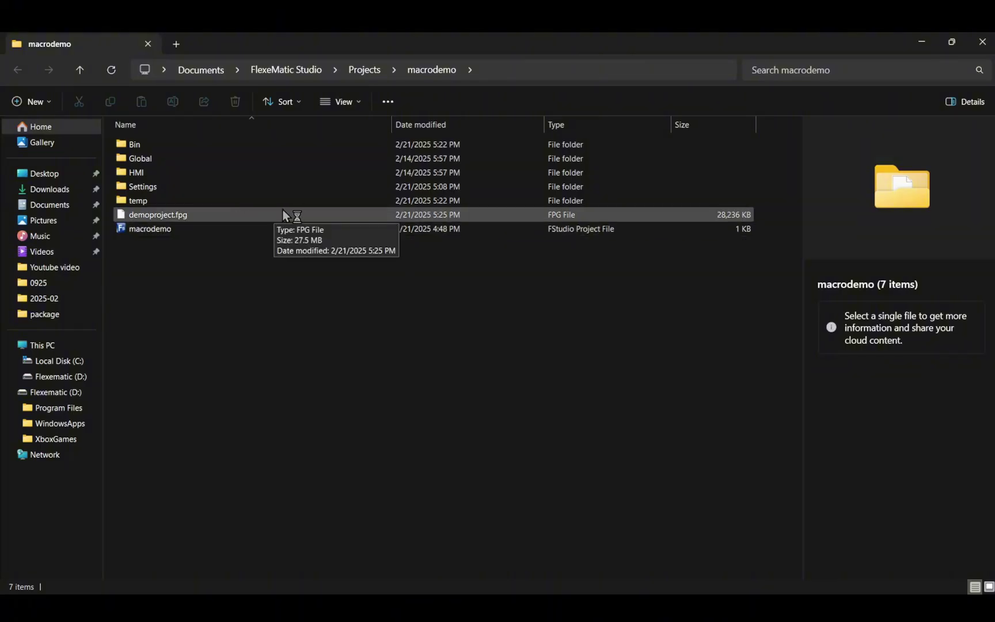
left_click(283, 211)
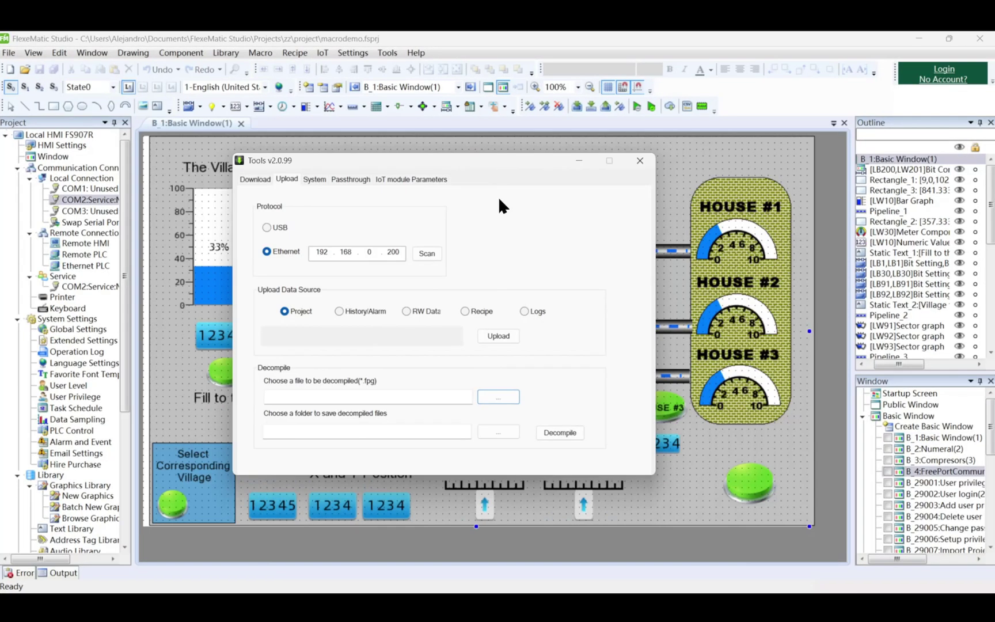
Choose Music\Demoproject.fpg as the file to decompile
left_click(501, 398)
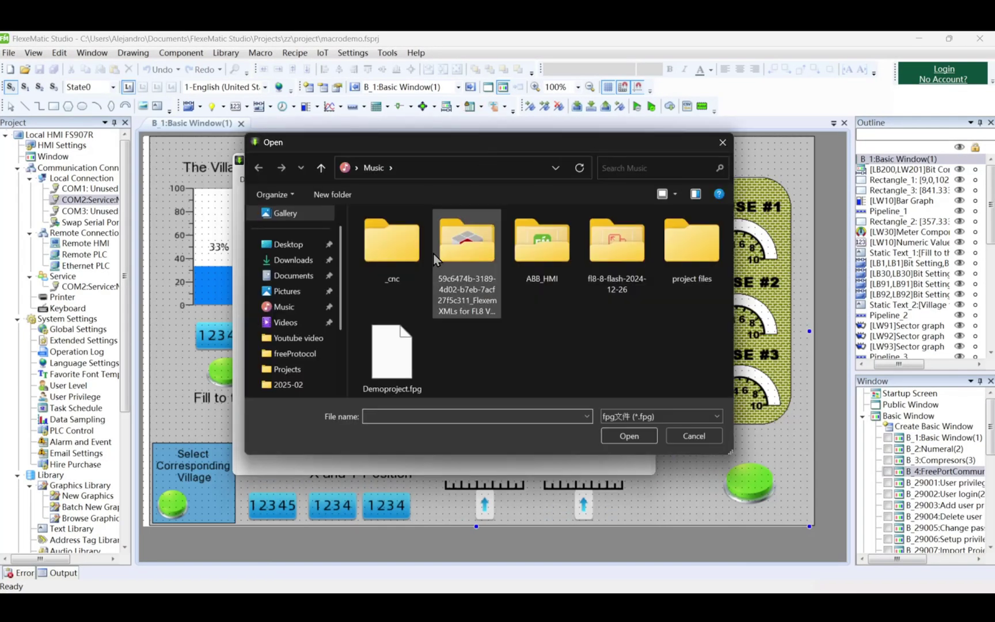
left_click(399, 350)
left_click(627, 437)
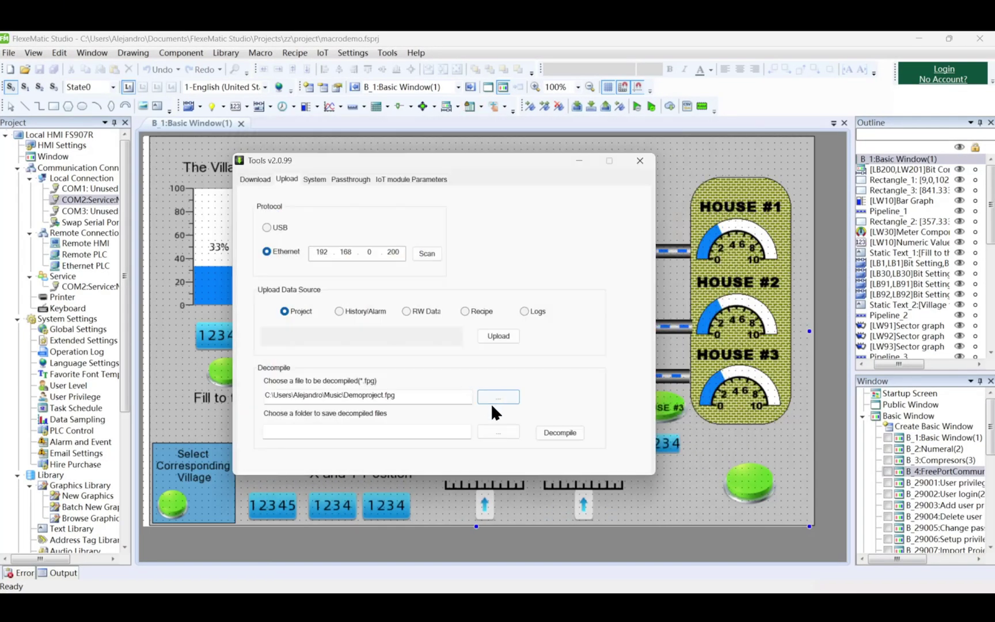
Set the output folder to Music\project files, then decompile, entering the decompile password
left_click(499, 432)
scroll(456, 361, "down", 2)
left_click(356, 294)
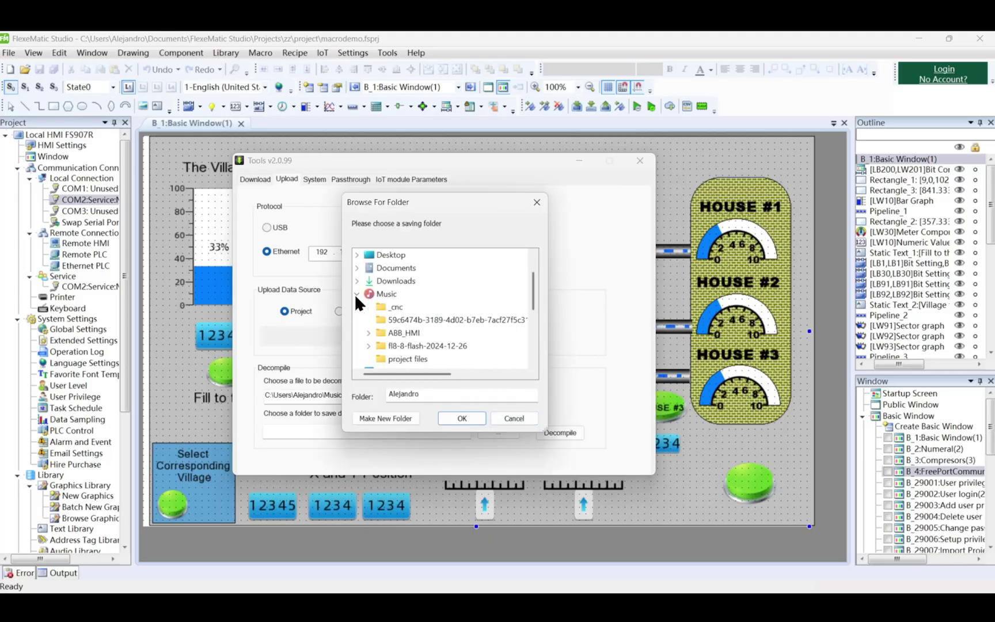
left_click(403, 358)
left_click(462, 418)
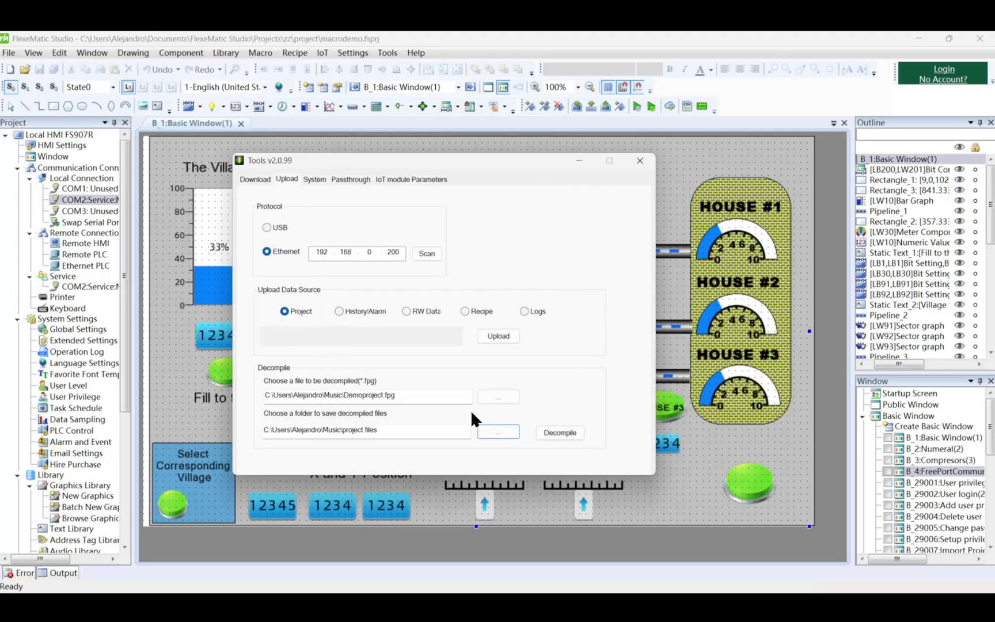
left_click(552, 432)
type("12")
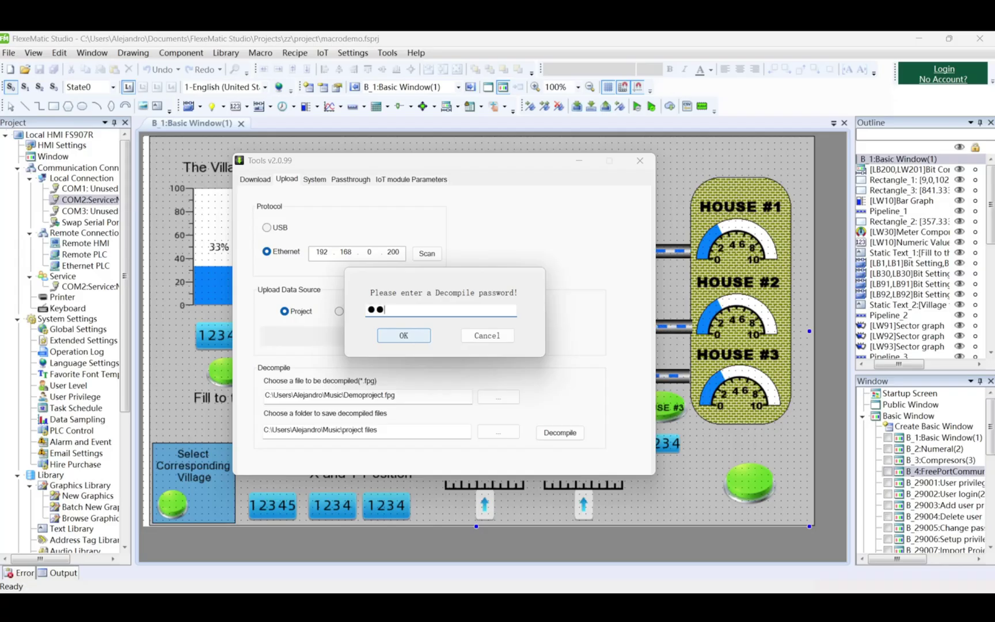
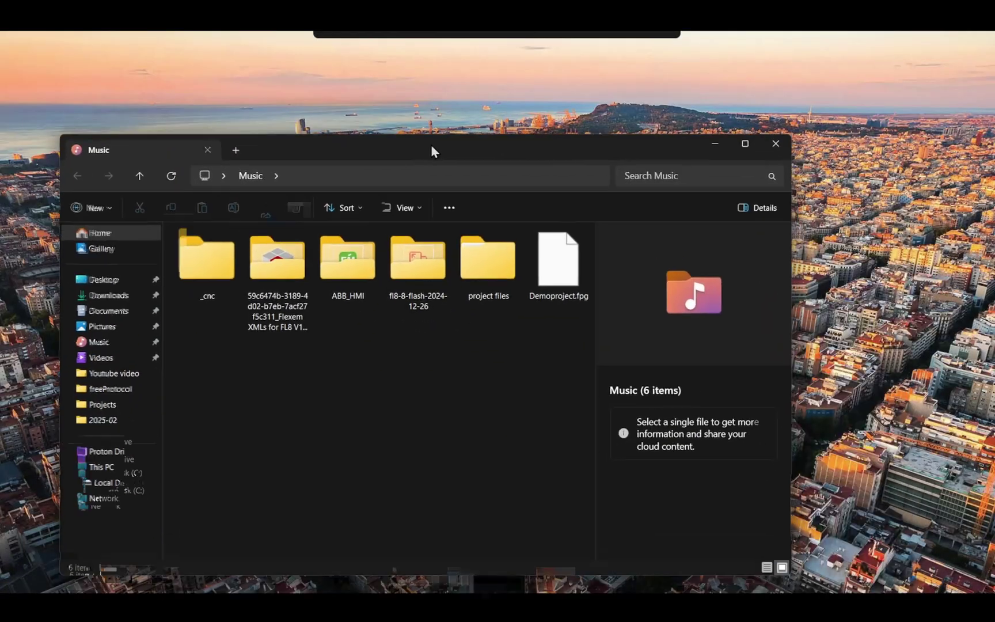
Move the Explorer window up and browse into project files > Demoproject
left_click_drag(431, 150, 430, 99)
double_click(489, 213)
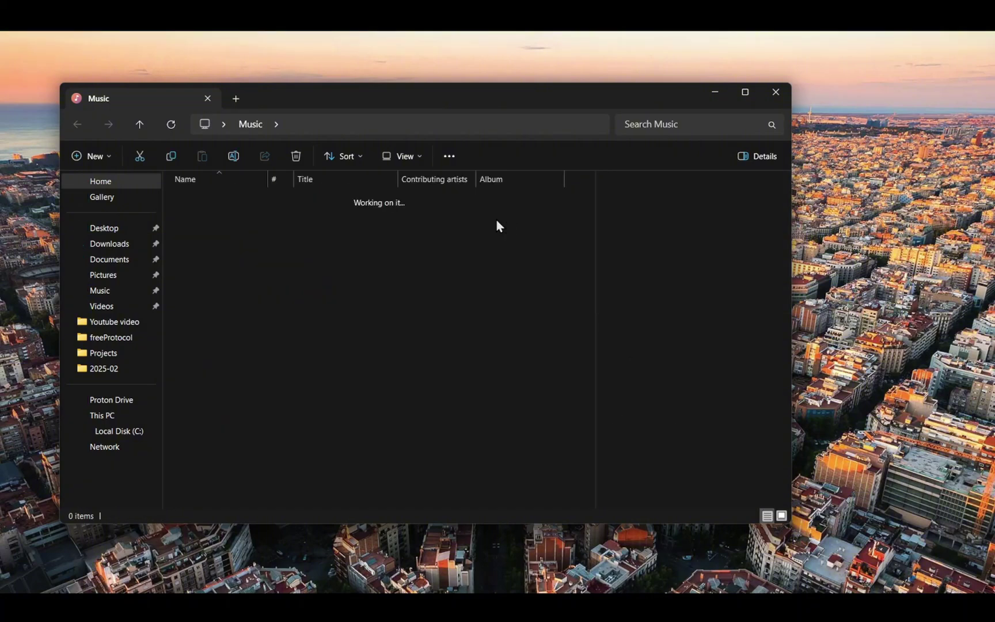
double_click(279, 228)
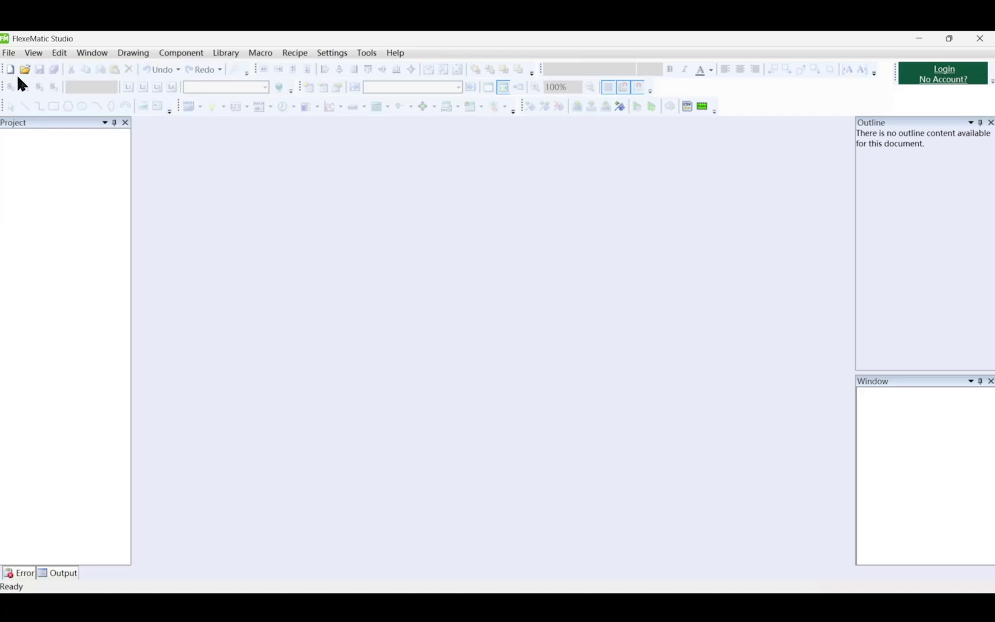
Open the macrodemo project from the Demoproject folder via File > Open Project
left_click(8, 52)
left_click(43, 82)
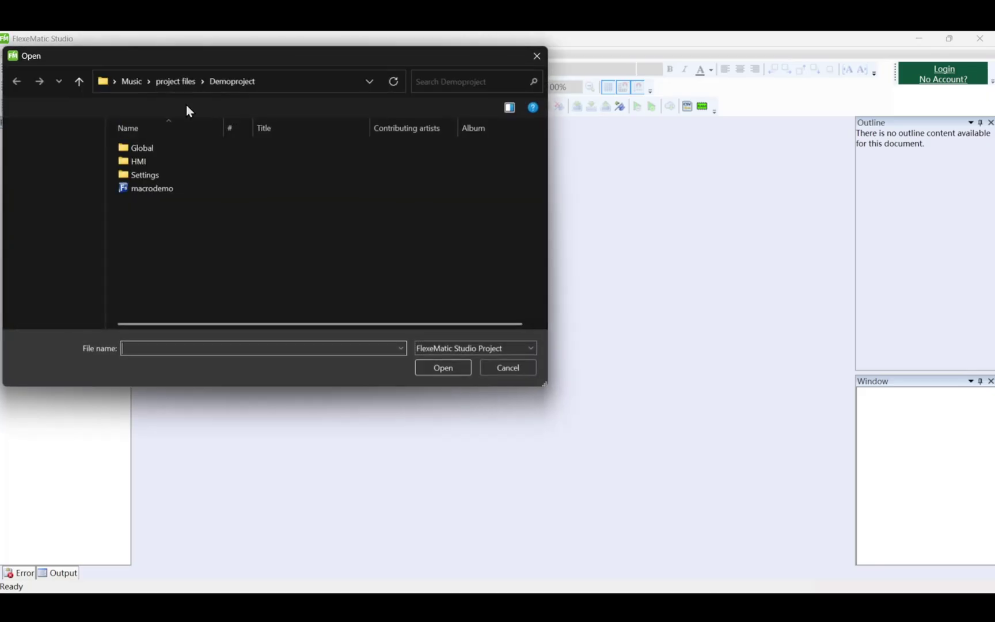
left_click(173, 190)
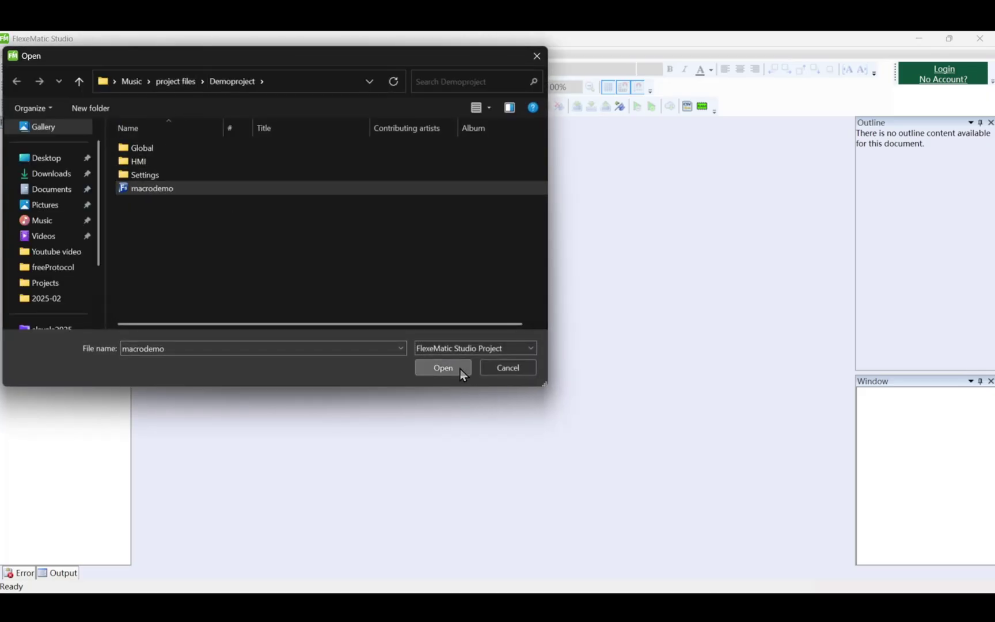
left_click(442, 367)
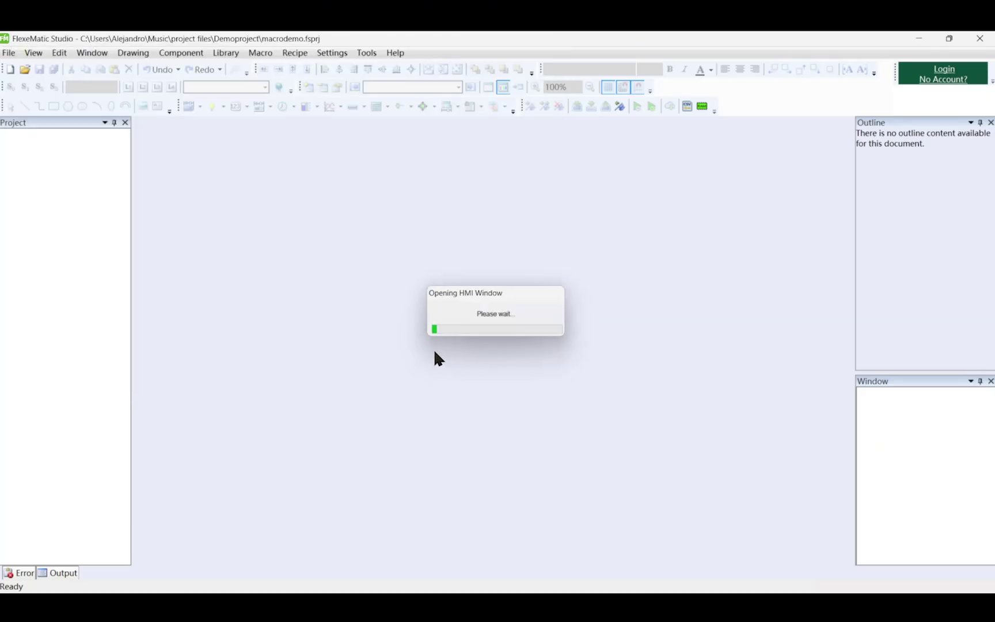